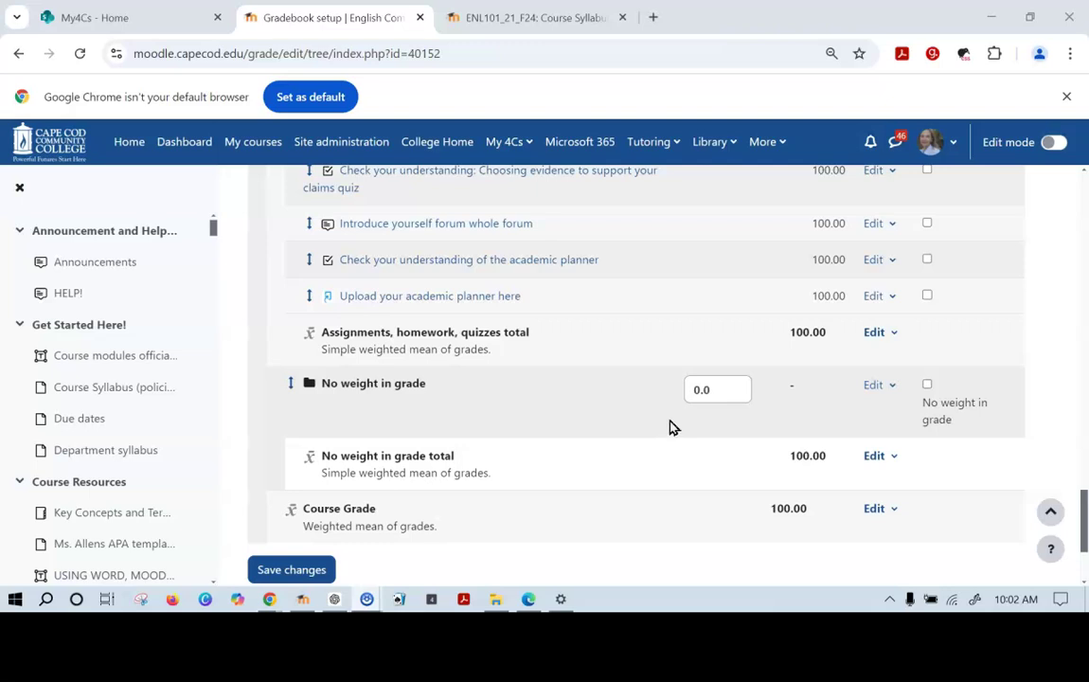
- Open the settings of the Assignments, homework, quizzes category and choose Simple weighted mean of grades as its aggregation
scroll(664, 427, up, 5)
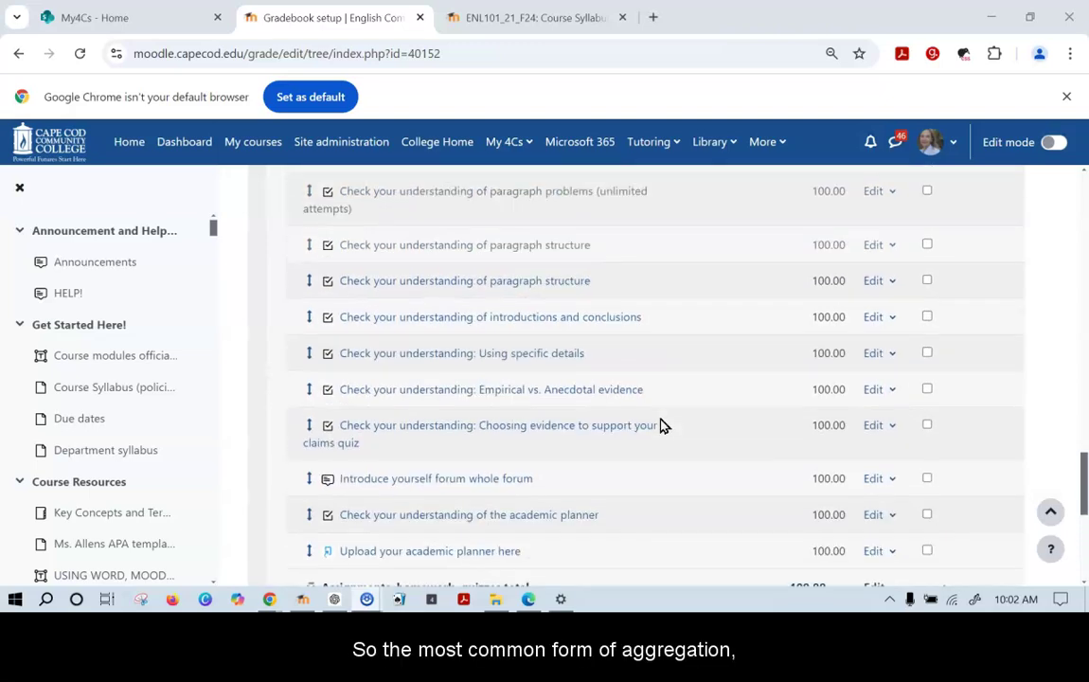
scroll(664, 426, up, 3)
scroll(664, 427, up, 9)
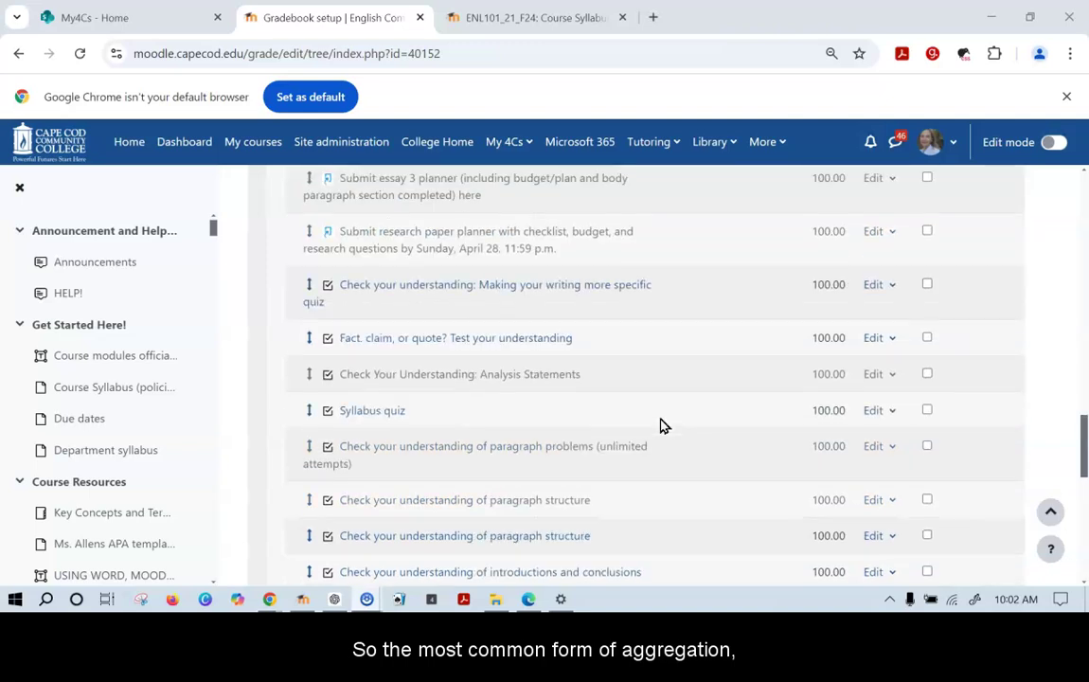
scroll(663, 426, up, 5)
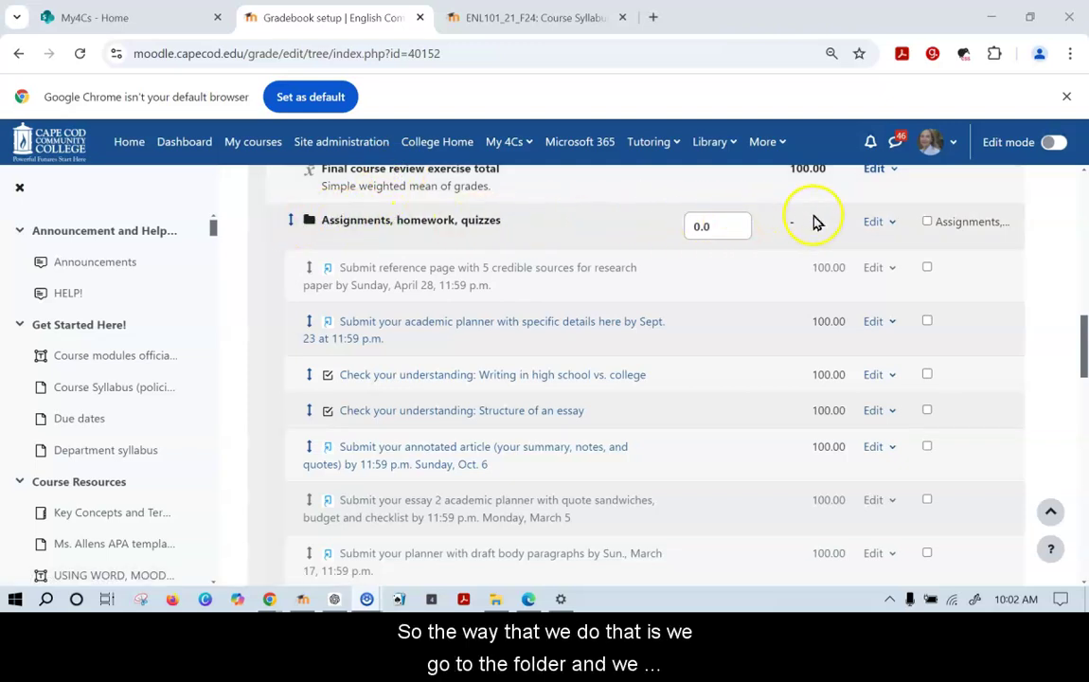
click(890, 224)
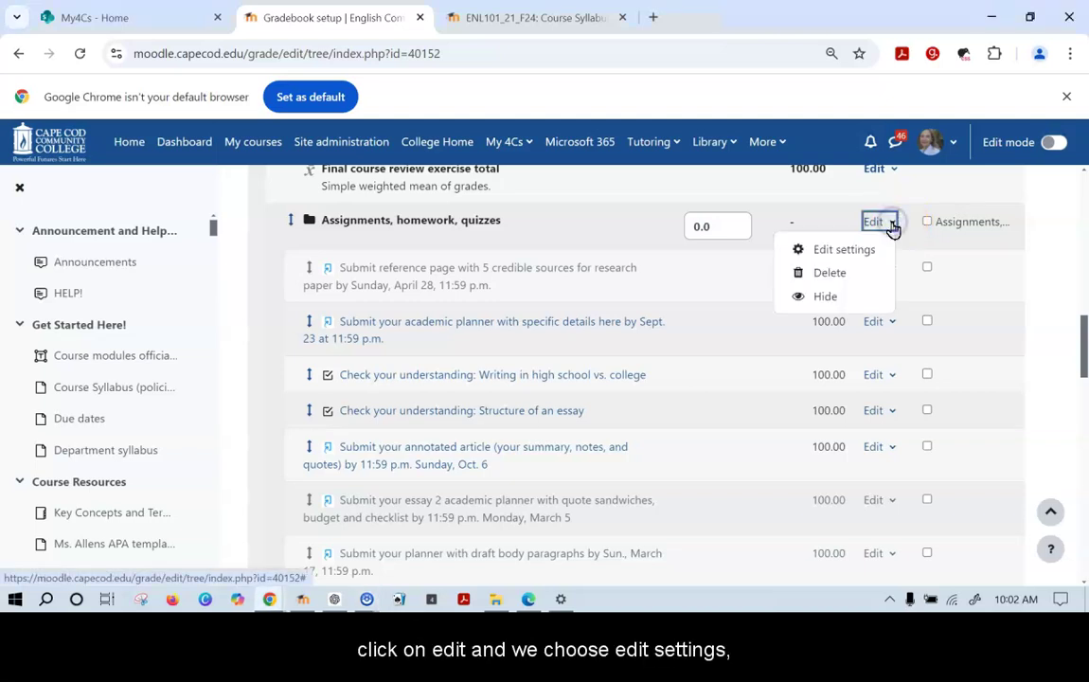
click(857, 249)
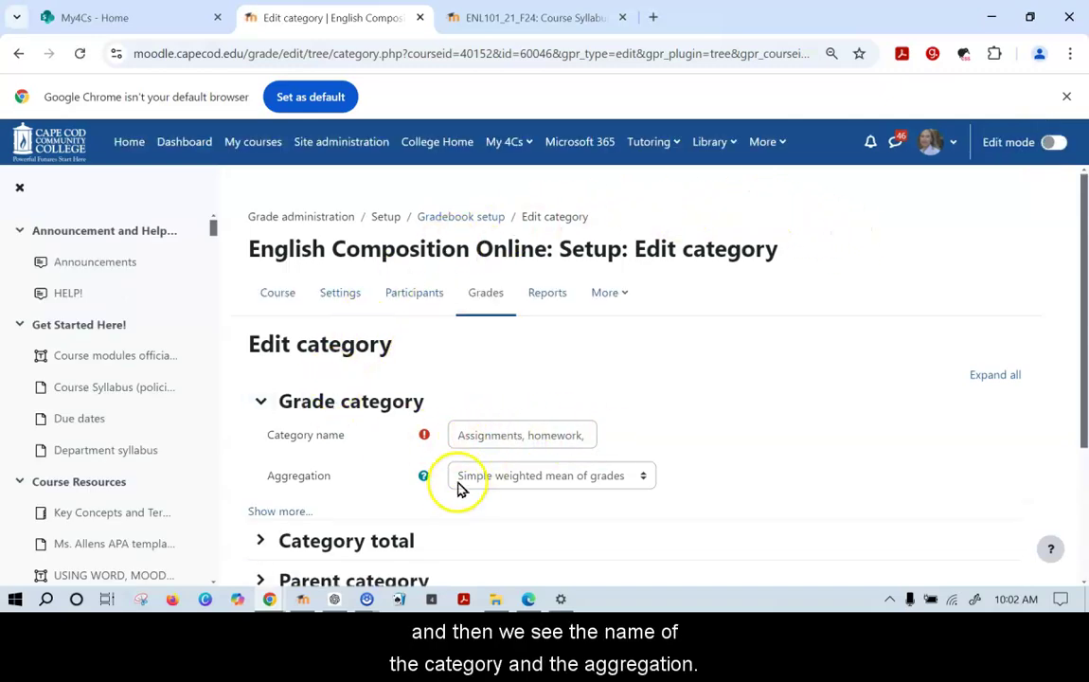
scroll(453, 488, down, 1)
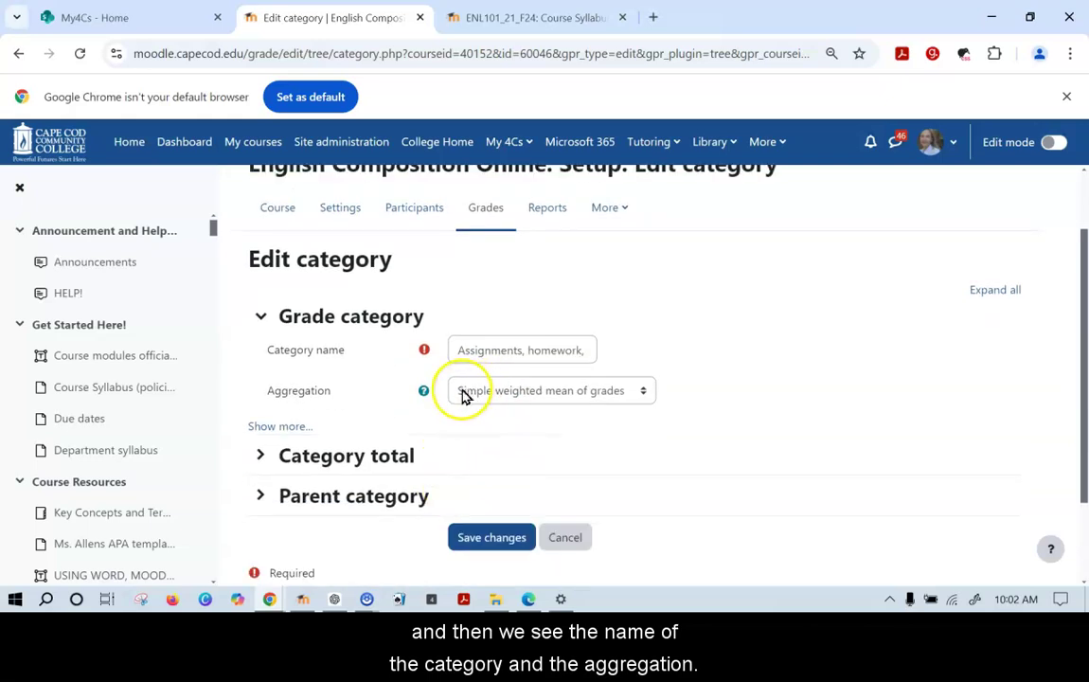
click(650, 394)
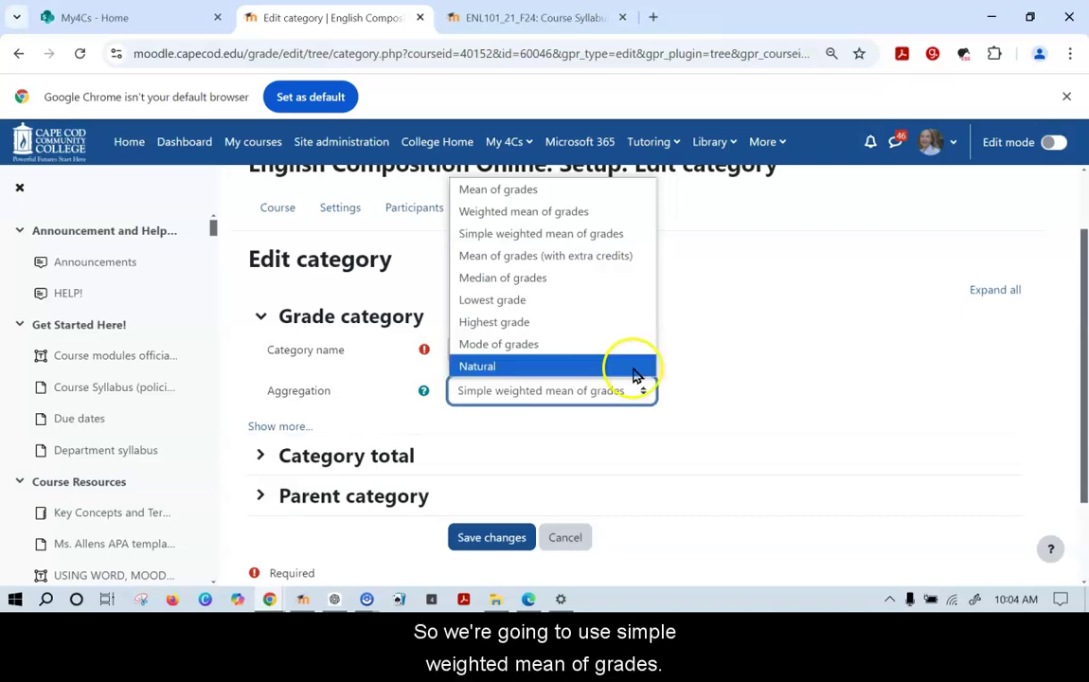
click(592, 244)
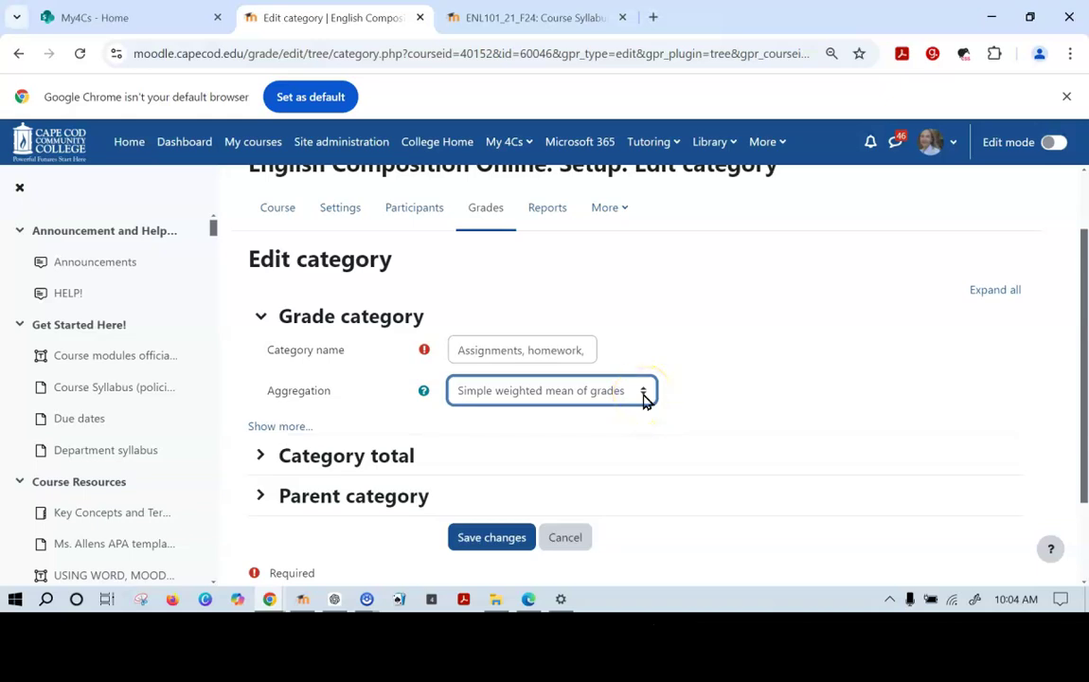
- Set the category to drop the 3 lowest grades, save the changes and return to the gradebook setup
click(275, 428)
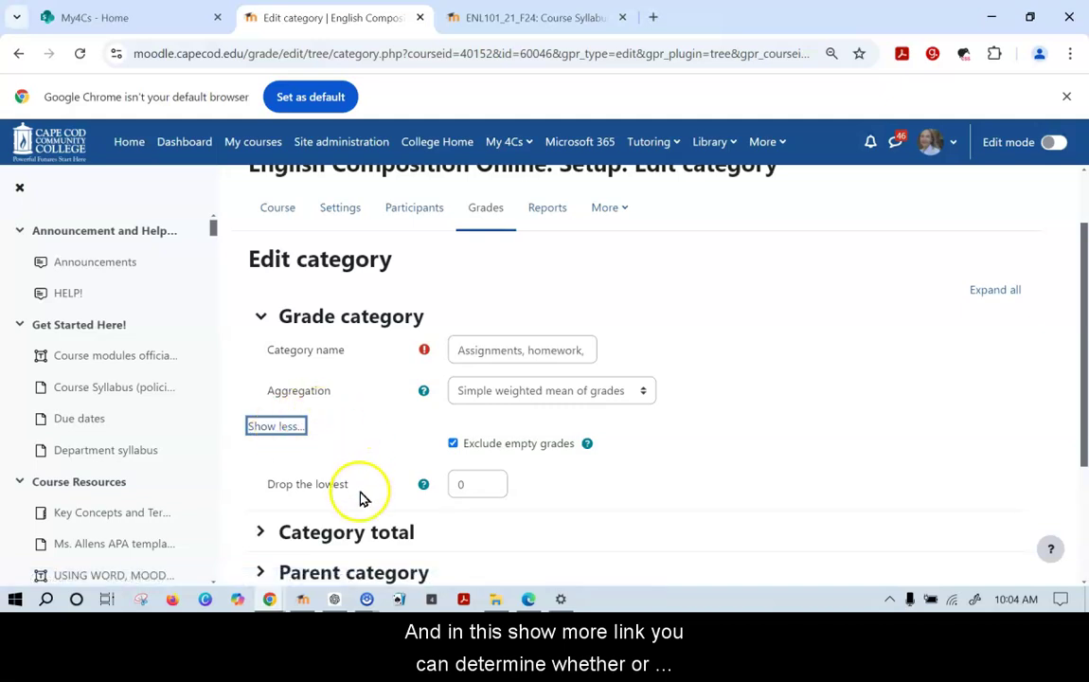
drag(469, 486, 434, 494)
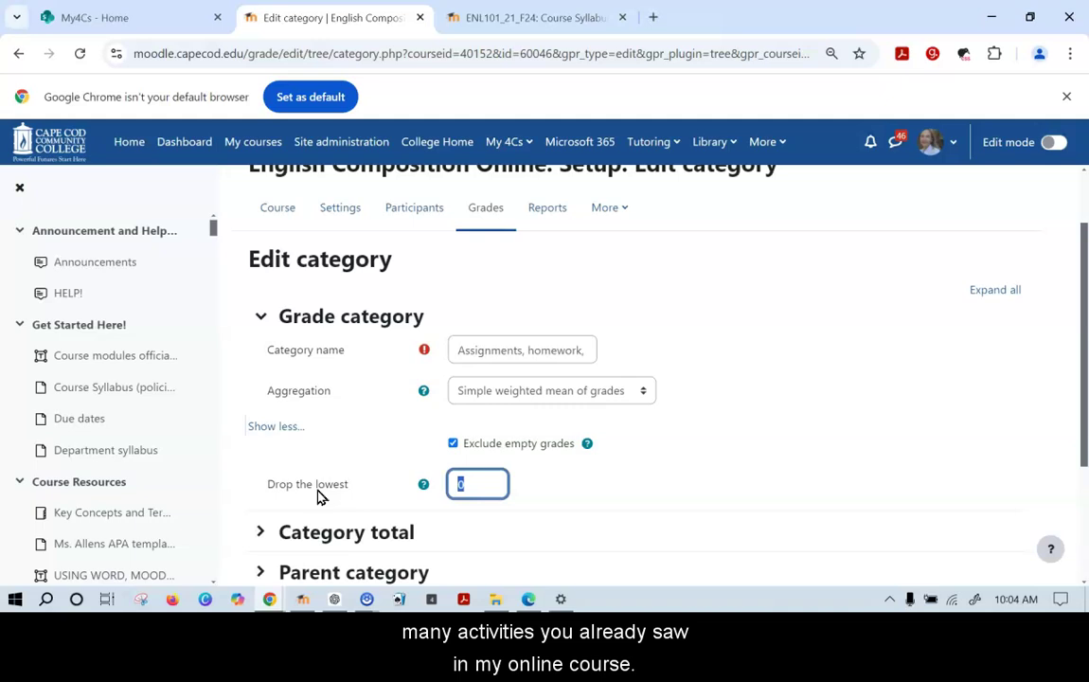
key(BackSpace)
text(3)
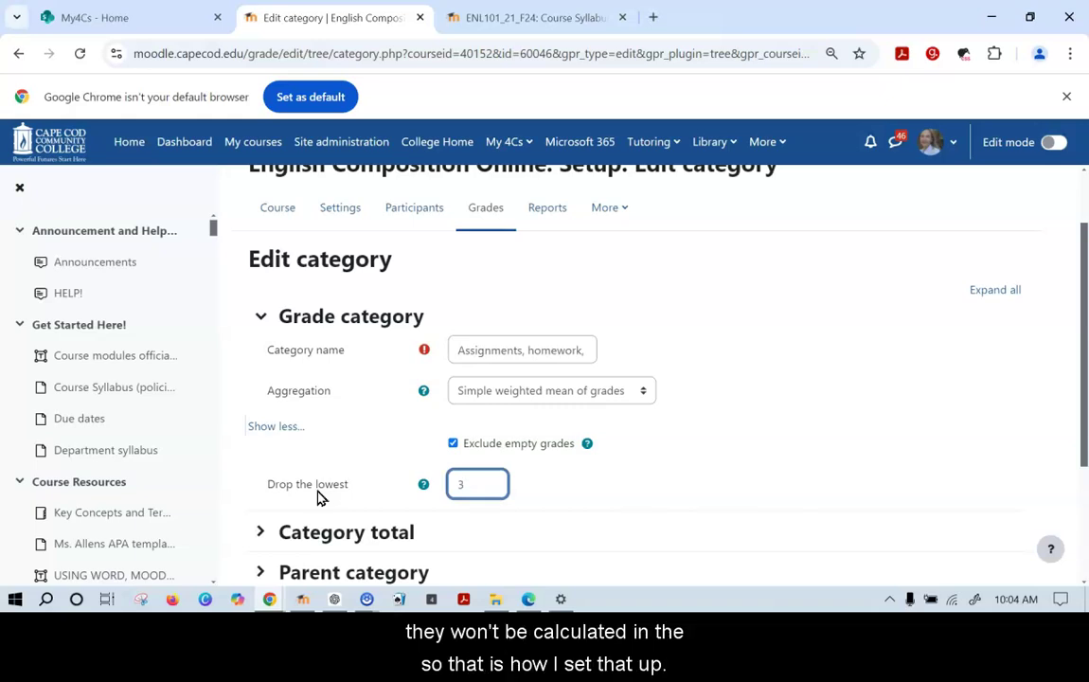
click(330, 494)
click(759, 407)
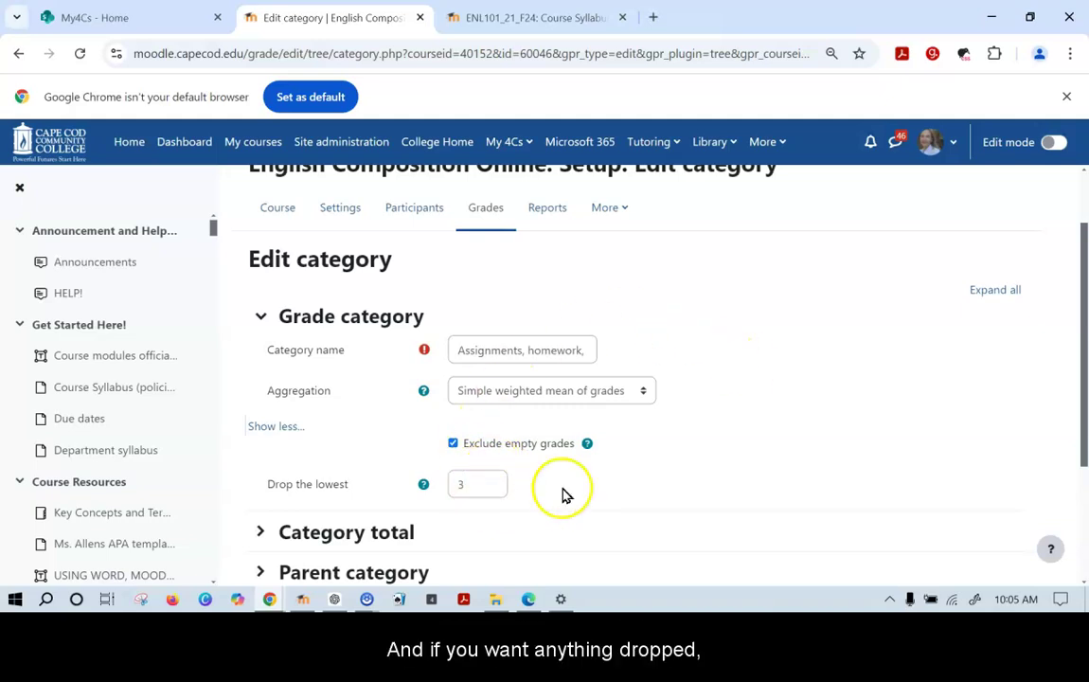
scroll(697, 494, down, 1)
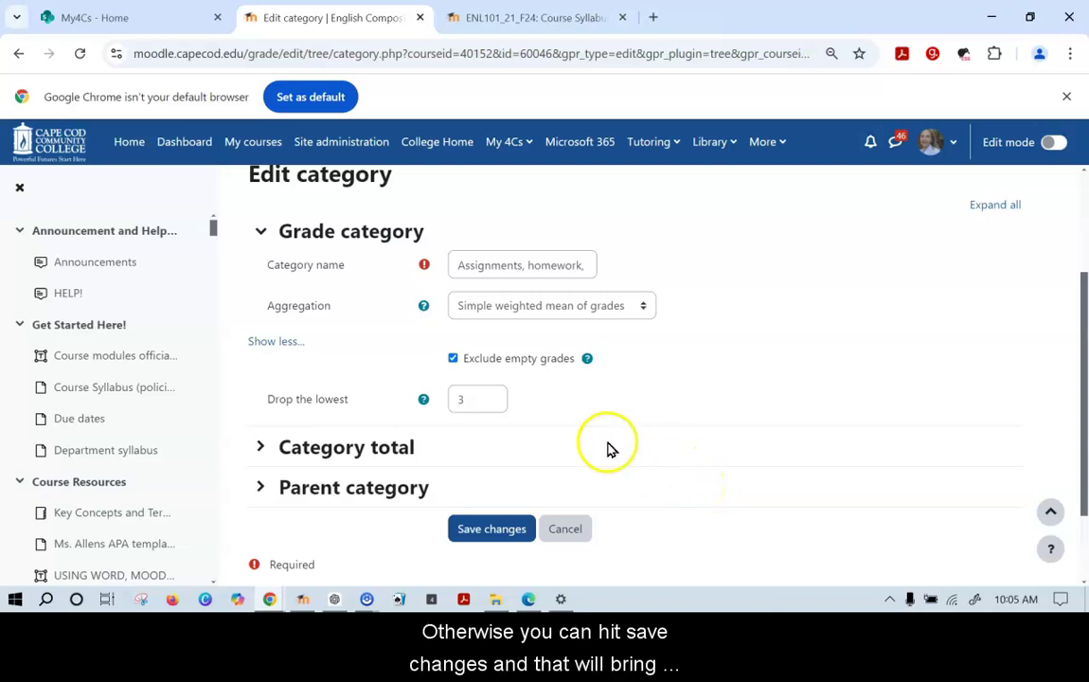
click(490, 531)
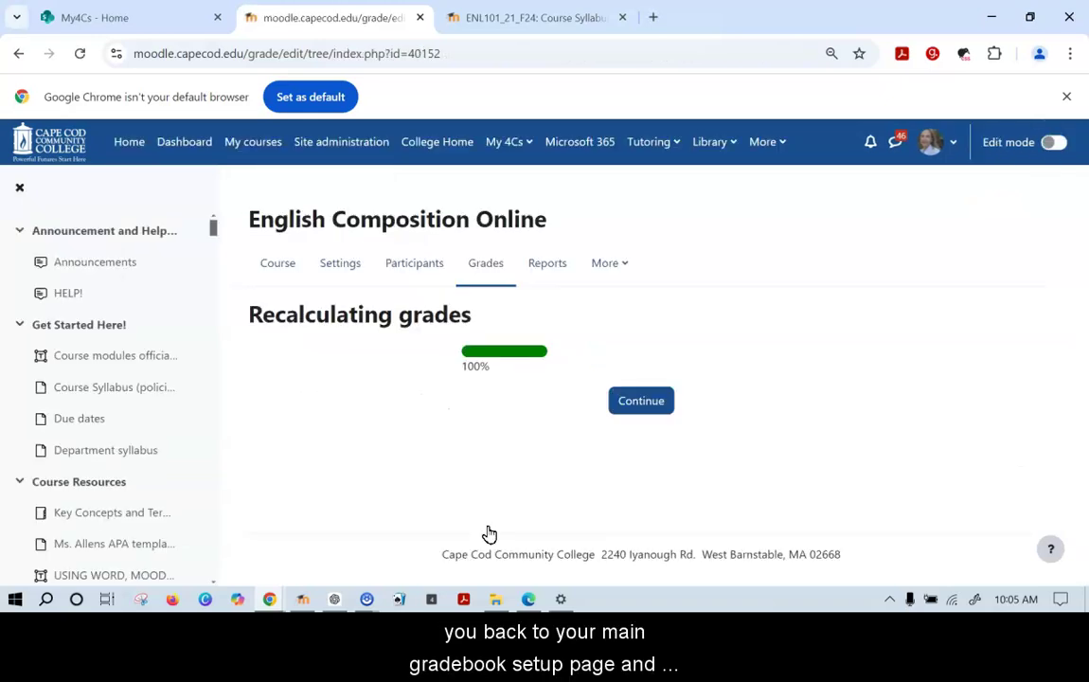
click(640, 402)
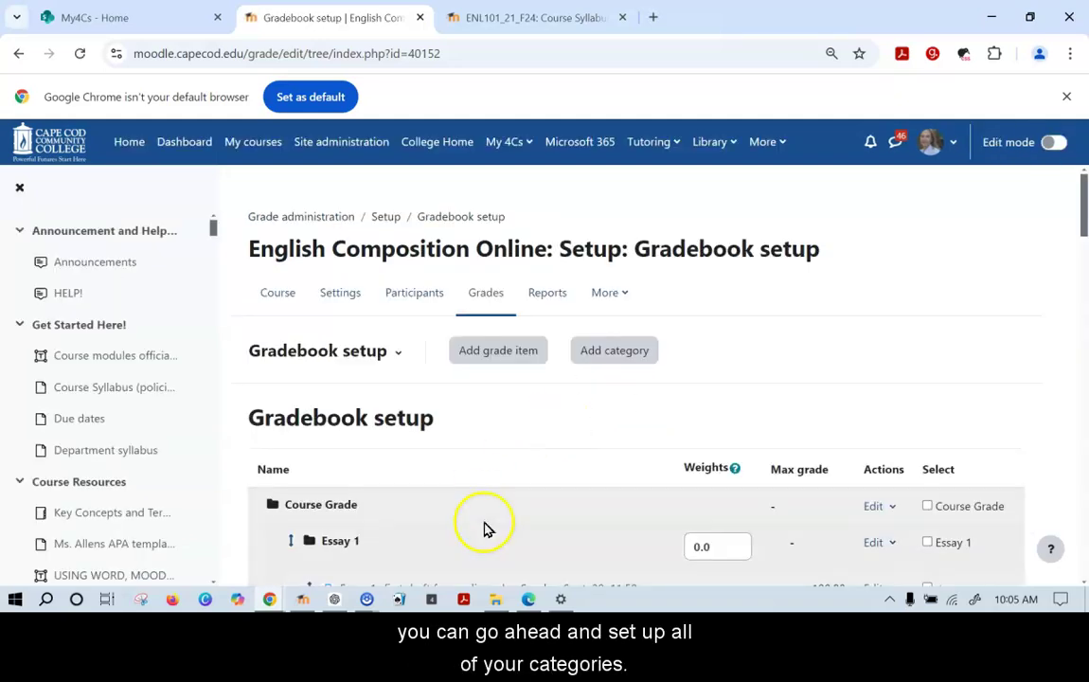
- Set the Essay 1 category's aggregation to Highest grade, save it and continue back to the gradebook setup
scroll(557, 493, down, 1)
scroll(557, 493, down, 1)
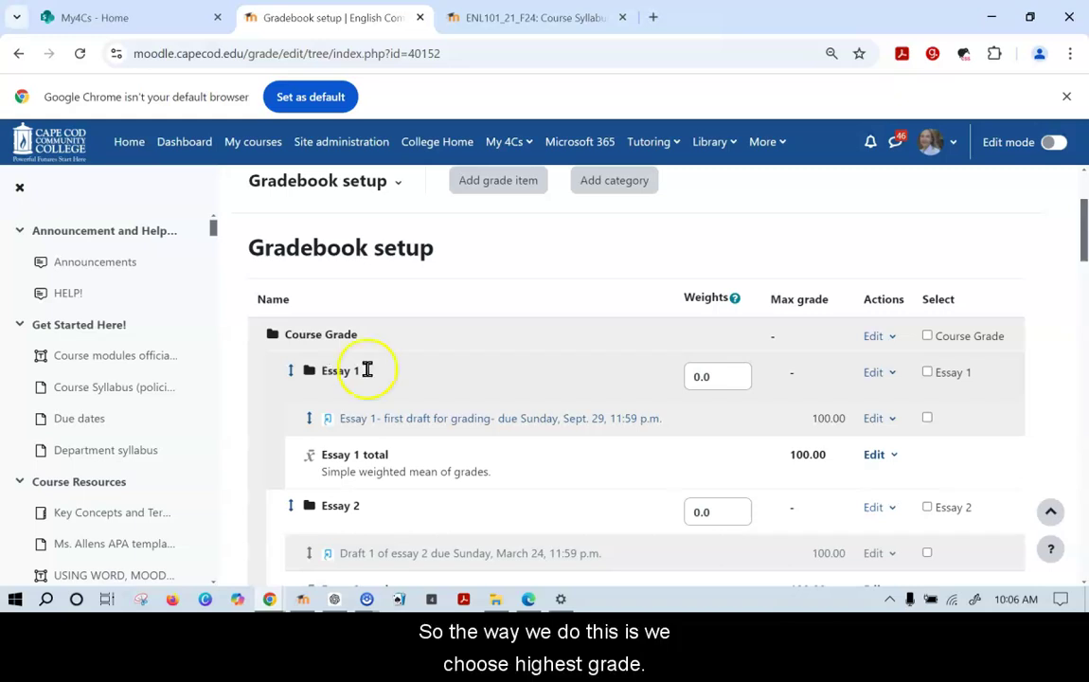
click(895, 377)
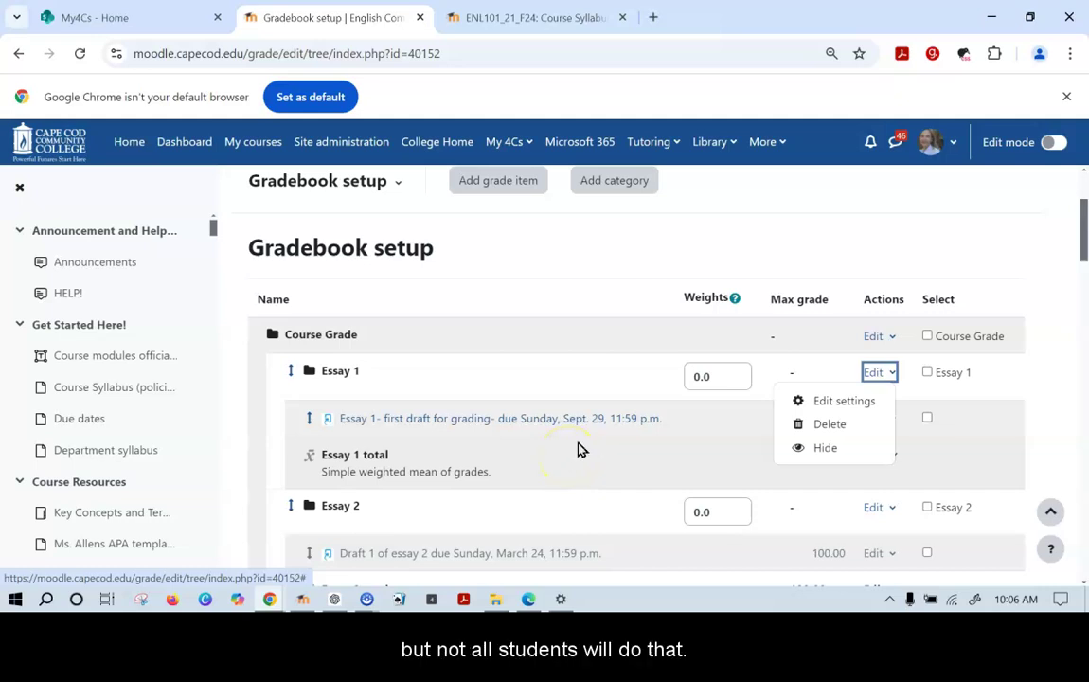
click(831, 405)
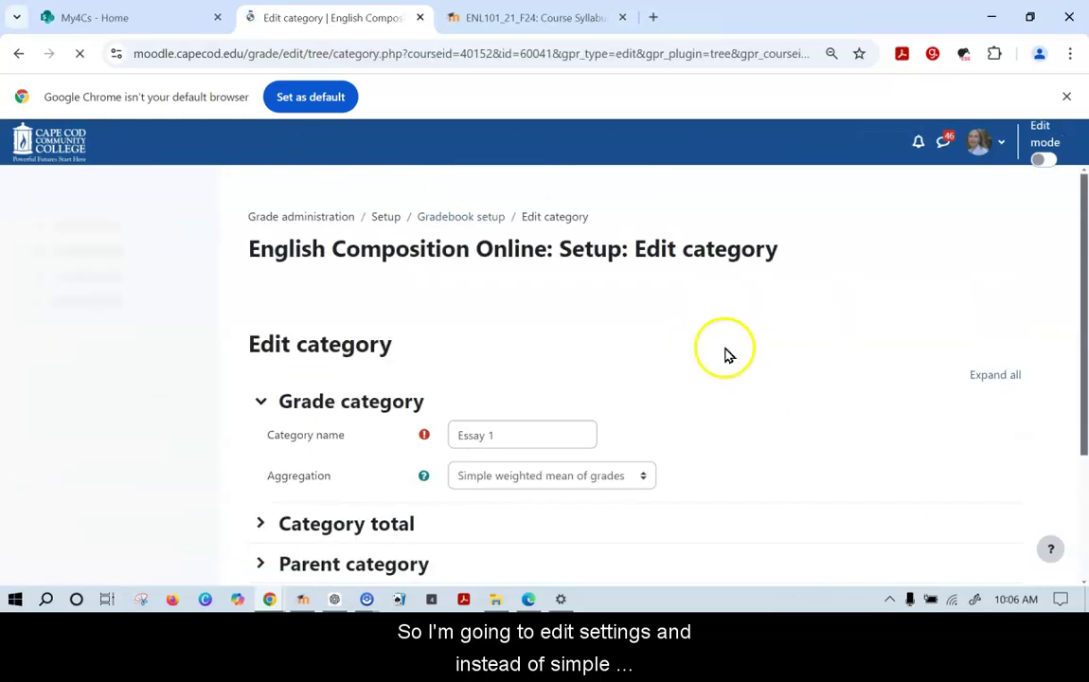
click(508, 485)
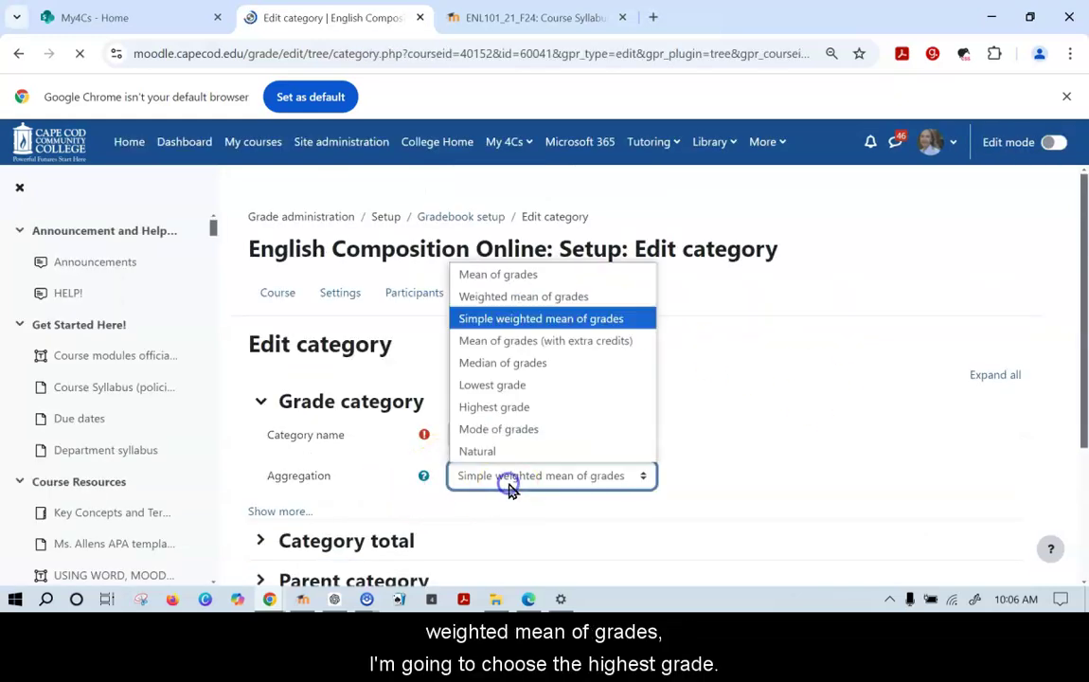
click(524, 406)
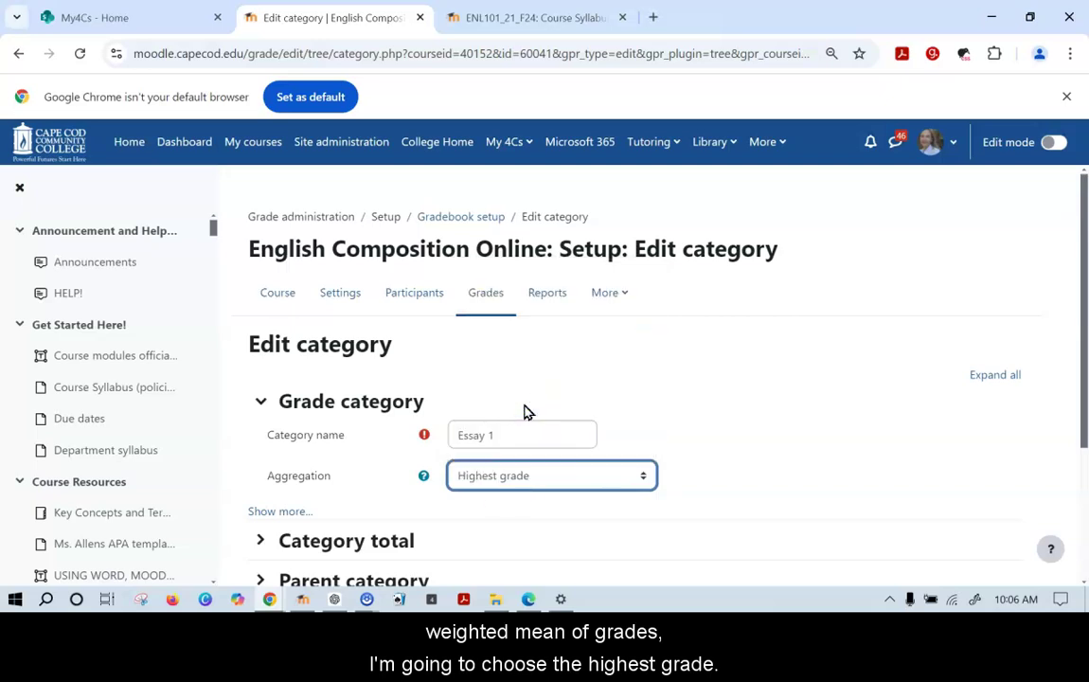
click(722, 426)
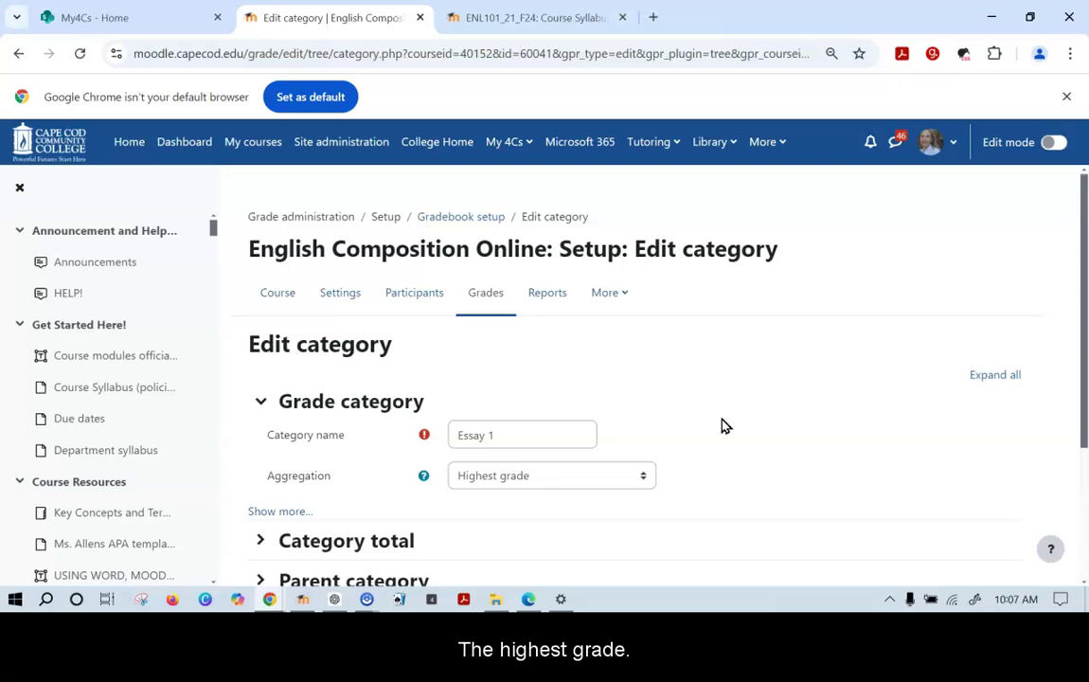
scroll(725, 425, down, 3)
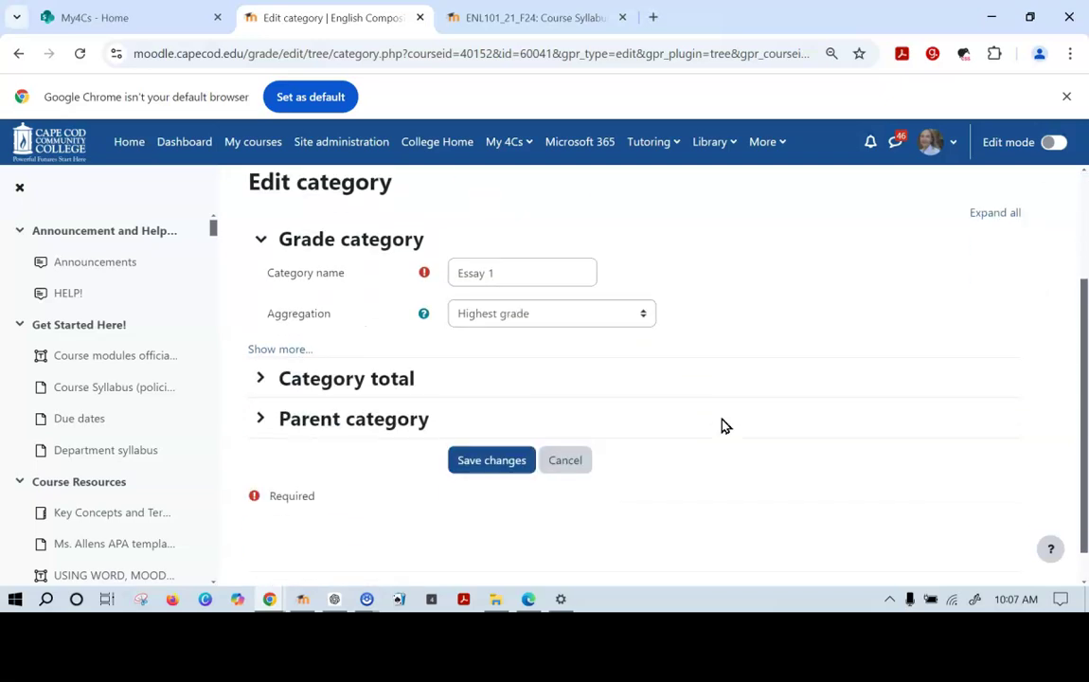
click(502, 458)
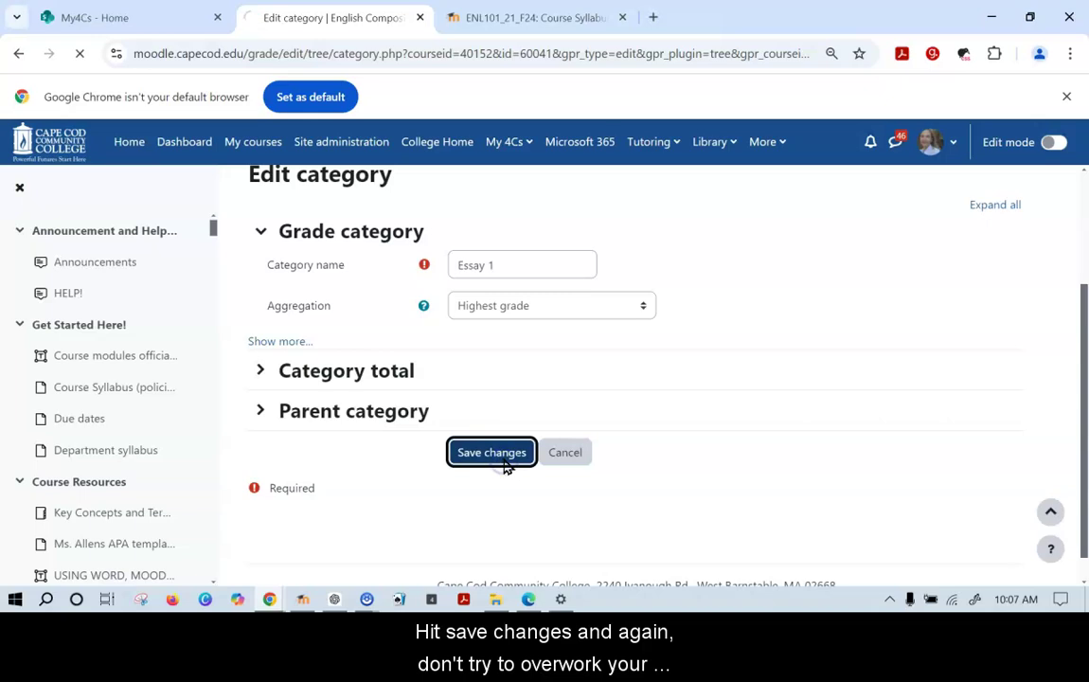
click(651, 398)
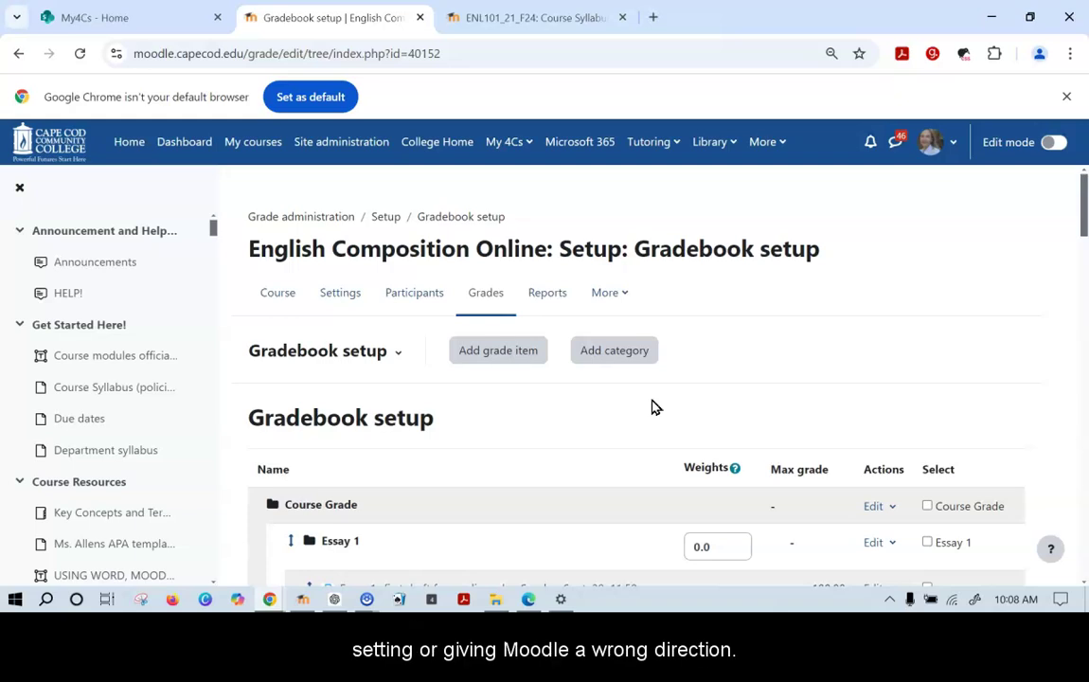
- Change the Essay 2 category's aggregation to Highest grade and save, continuing past the grade recalculation
scroll(654, 407, down, 5)
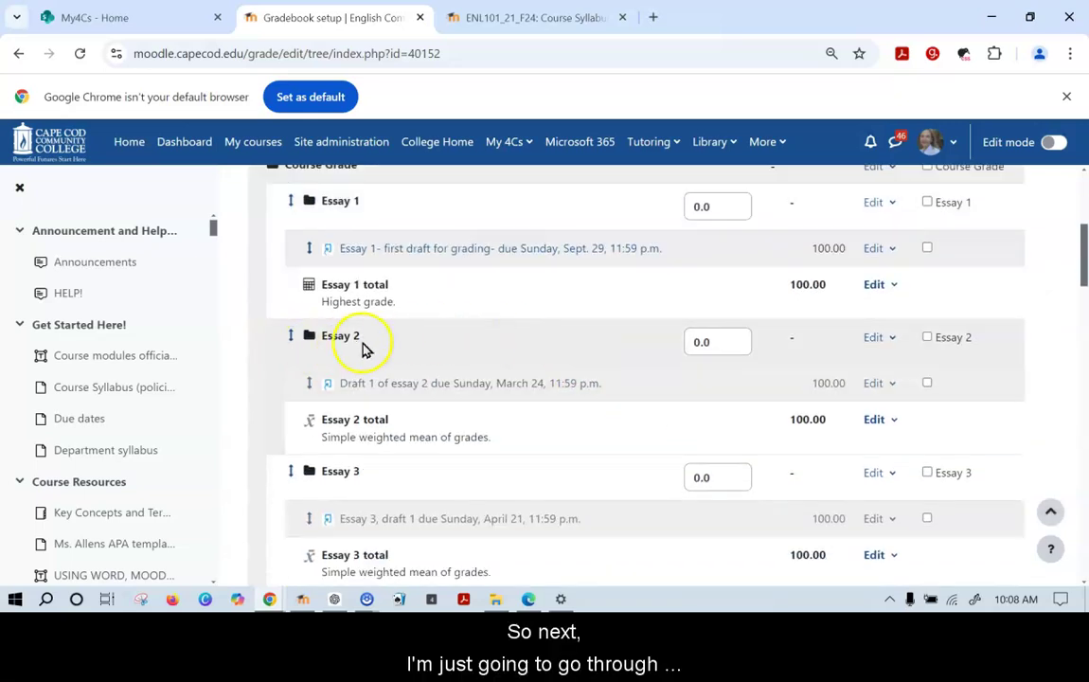
click(891, 340)
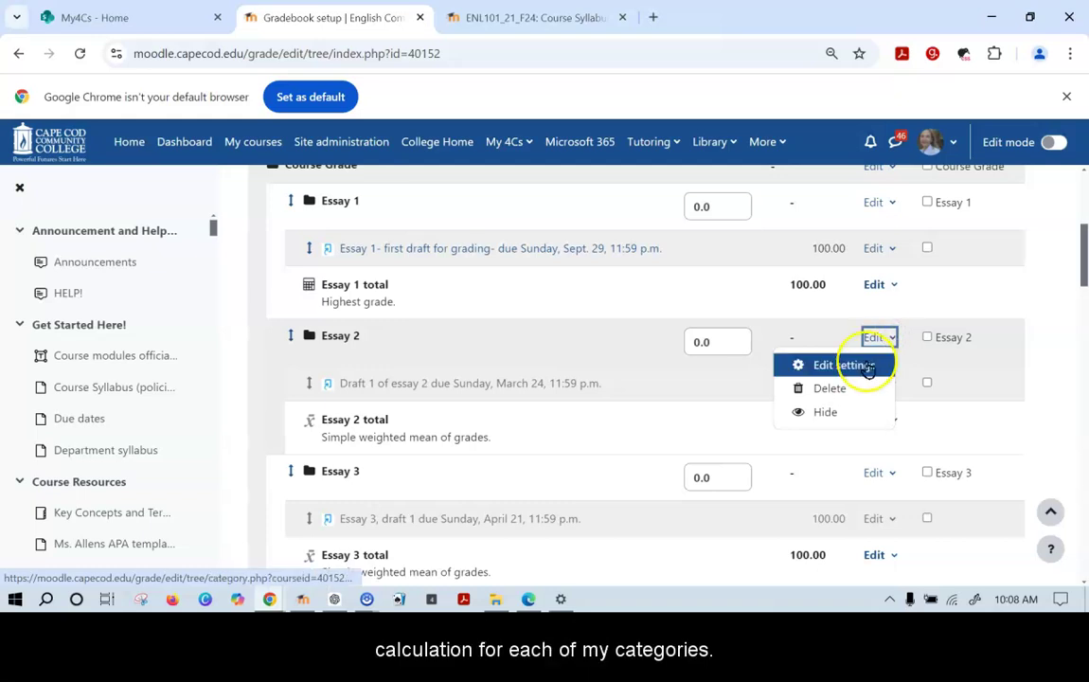
click(864, 367)
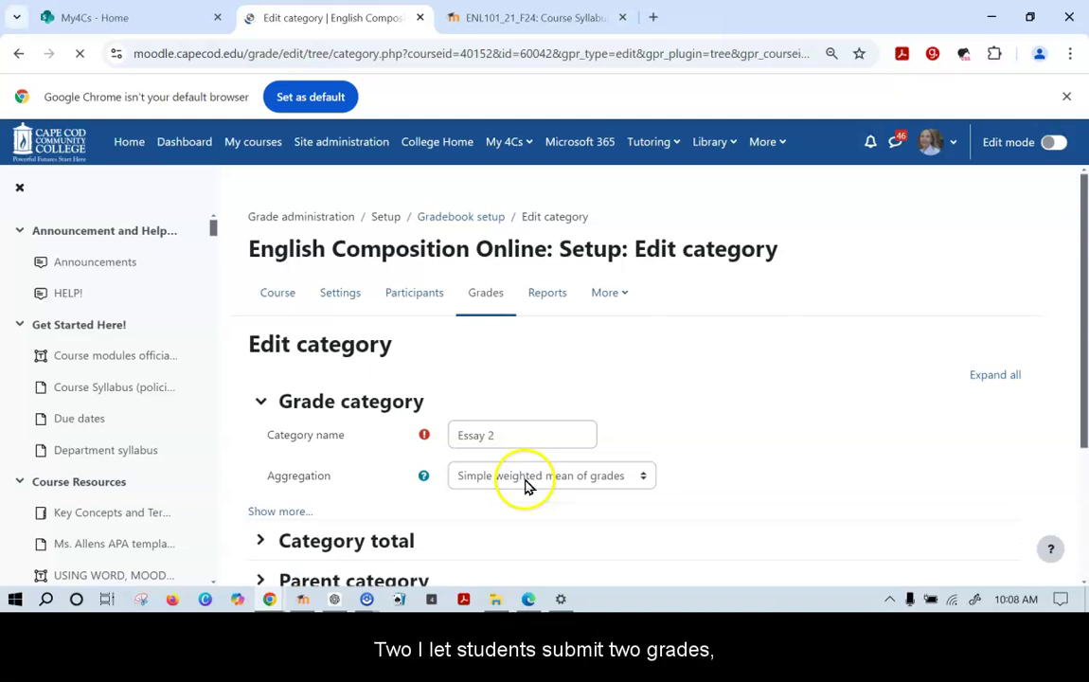
click(525, 478)
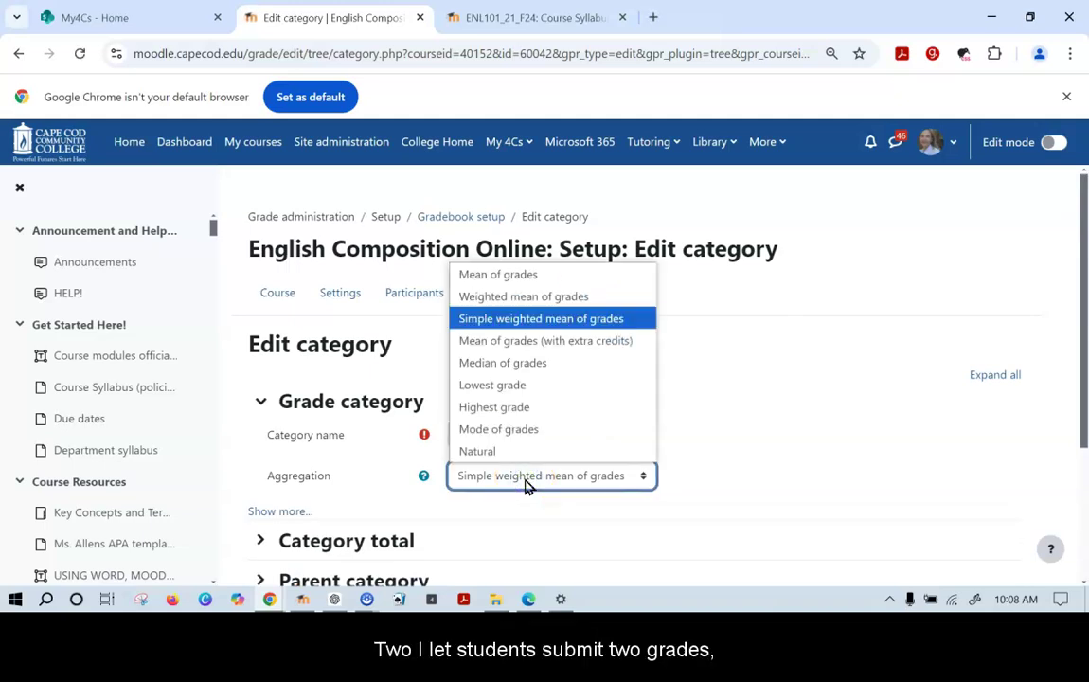
click(516, 409)
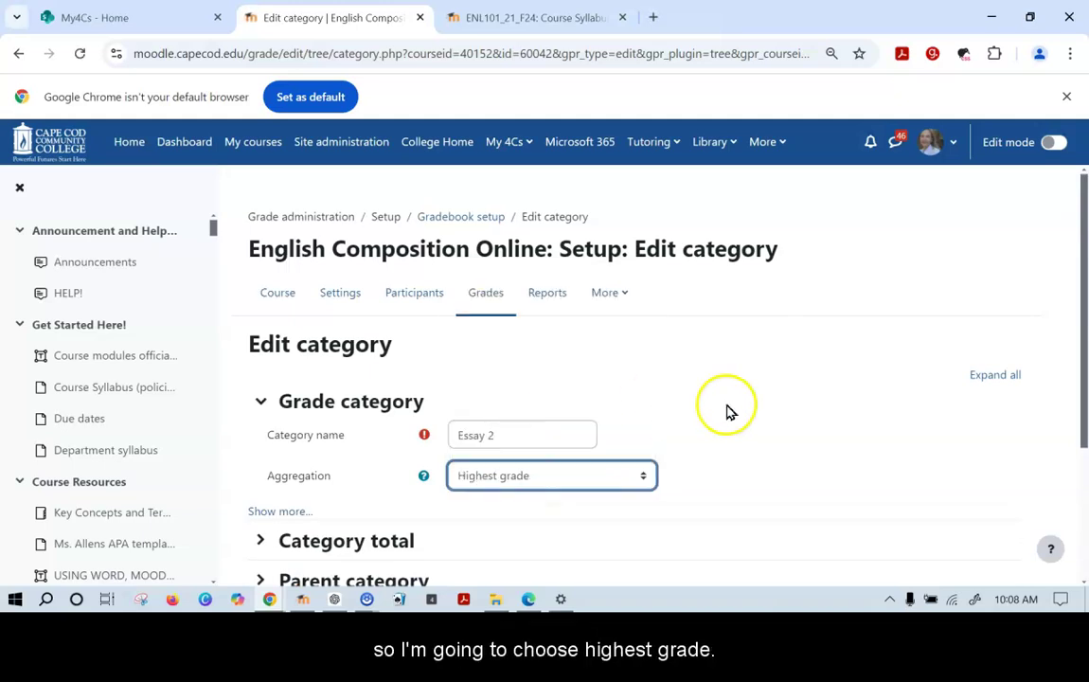
scroll(731, 411, down, 3)
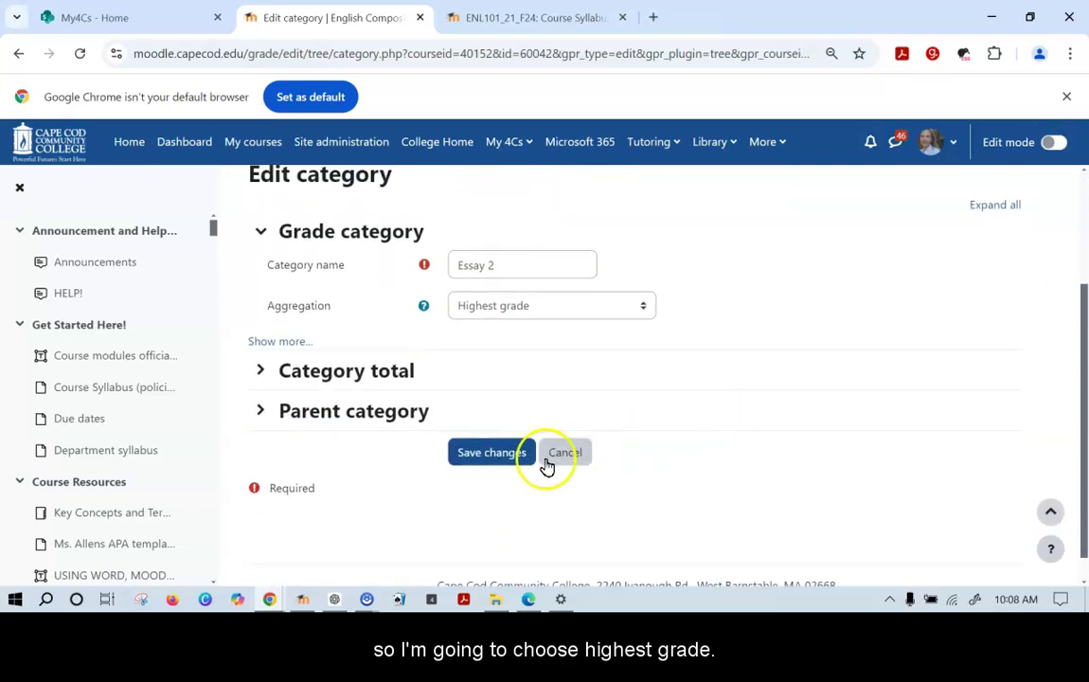
click(506, 460)
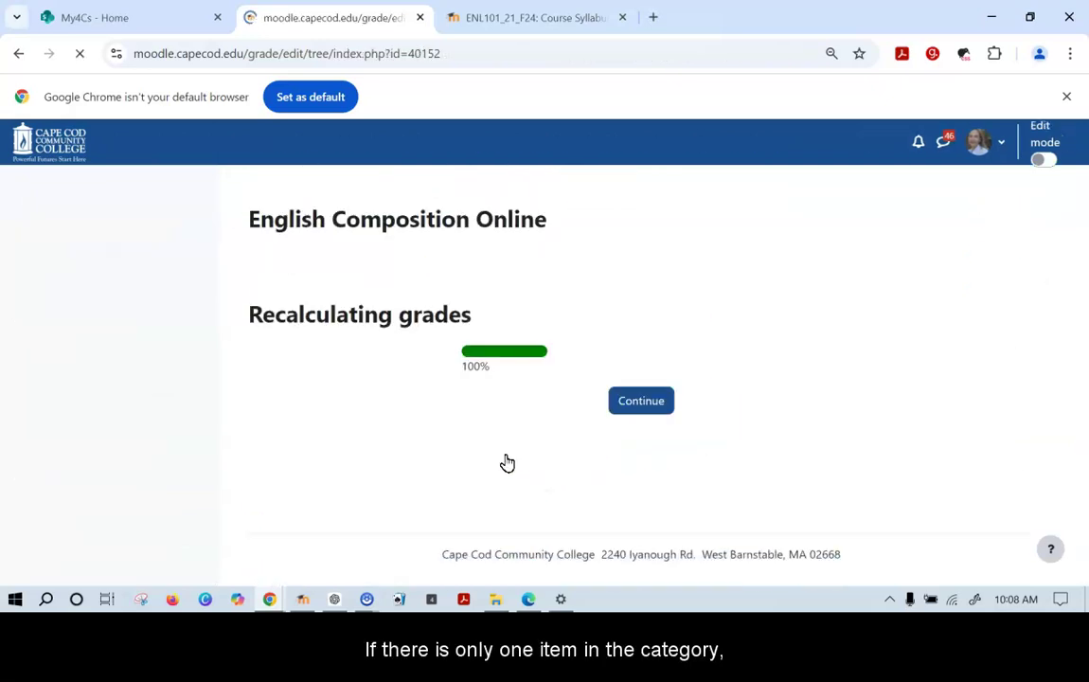
click(644, 402)
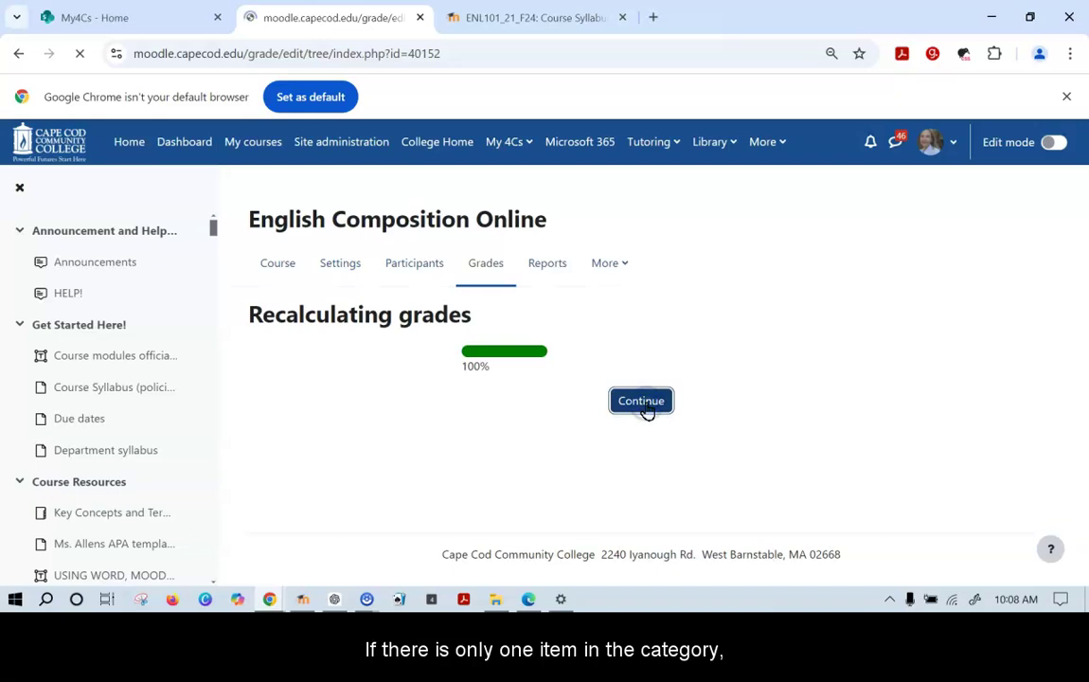
- Open the settings of the Final course review exercise category in the gradebook setup
scroll(644, 409, down, 4)
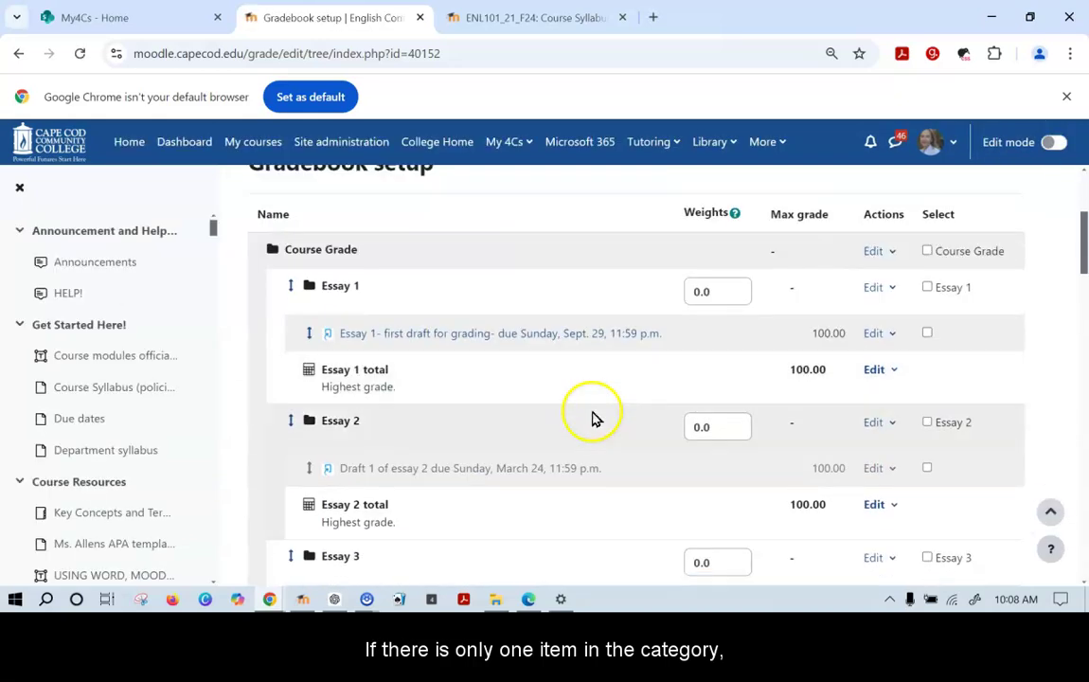
scroll(594, 418, down, 3)
scroll(594, 417, down, 1)
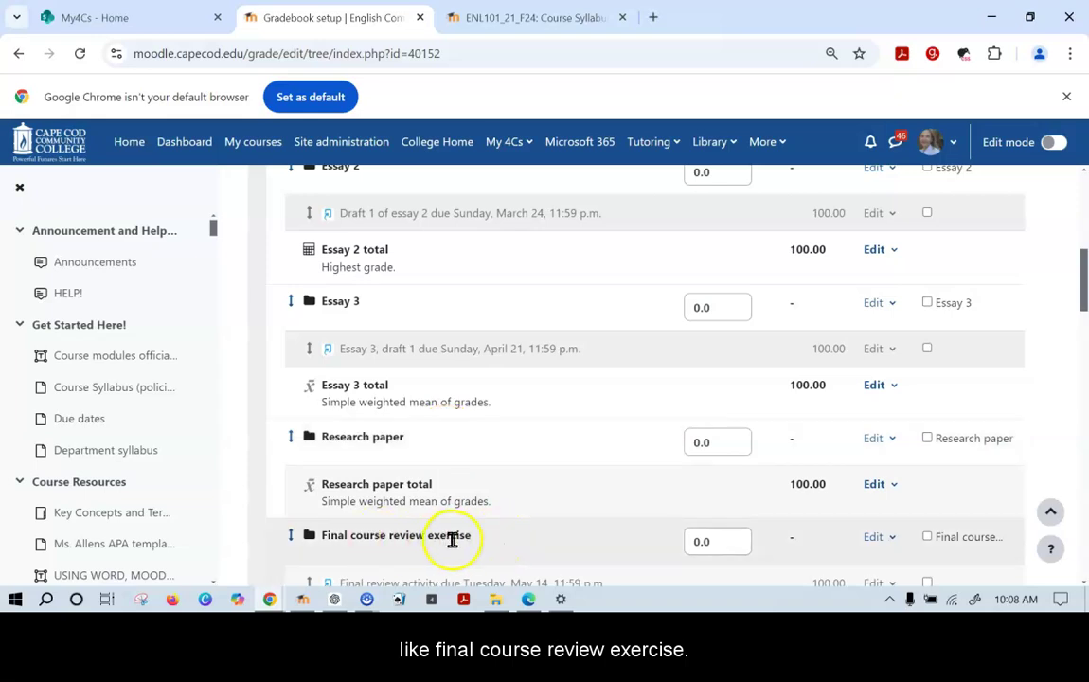
click(892, 537)
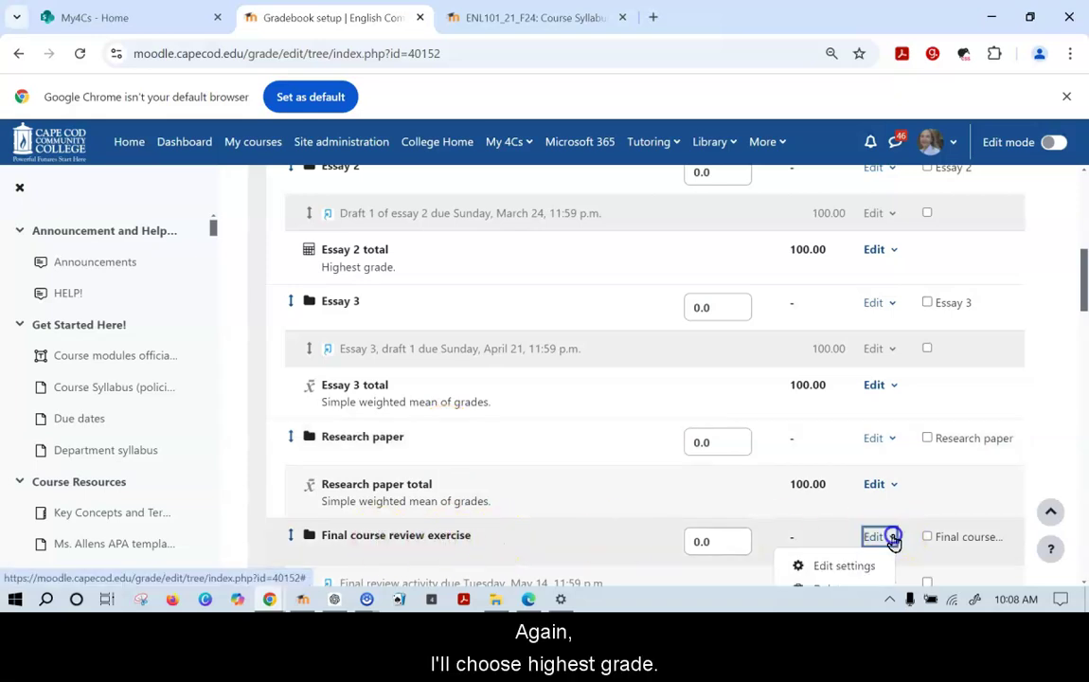
scroll(892, 540, down, 1)
click(864, 483)
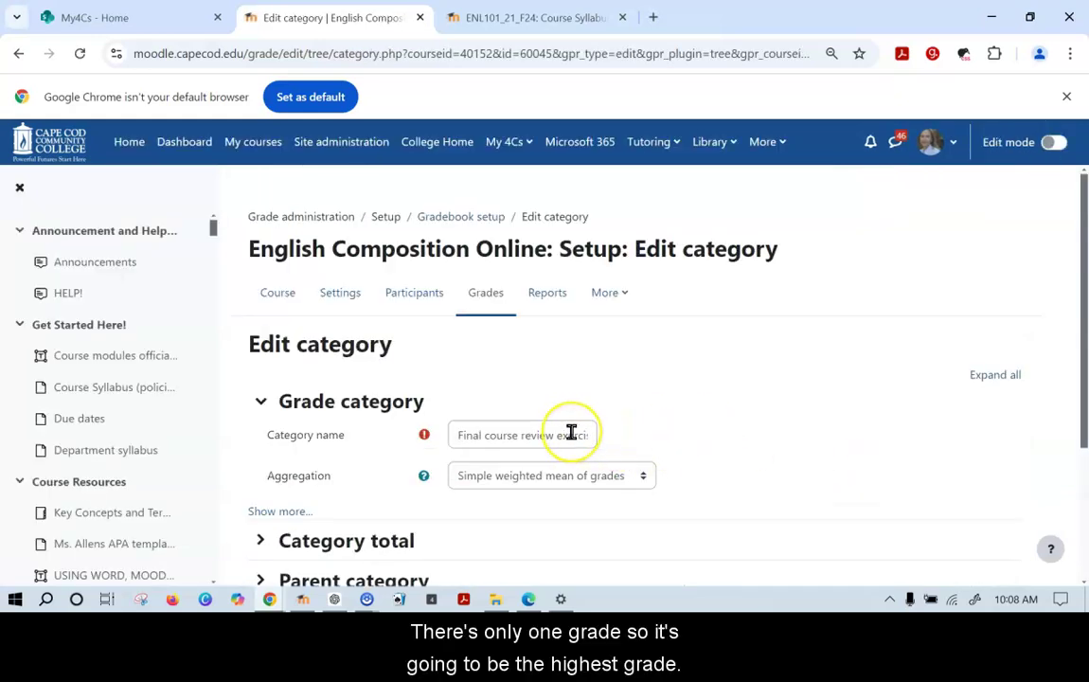
- Set the Final course review exercise category's aggregation to Highest grade, save the changes and continue back to the gradebook setup
click(556, 479)
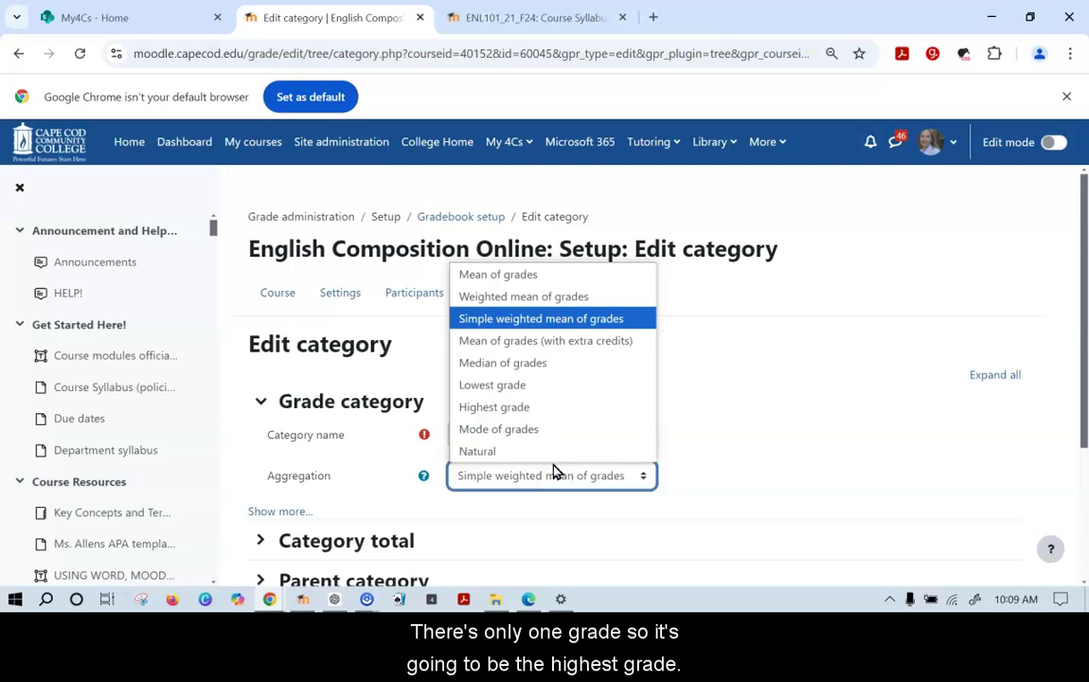
click(538, 407)
click(720, 460)
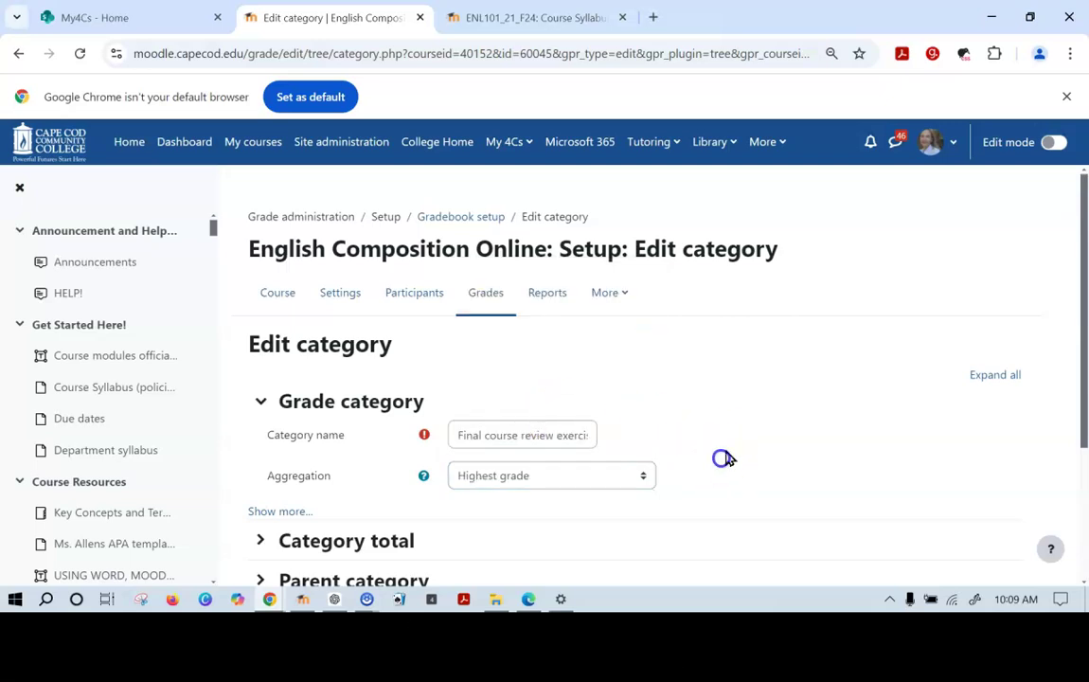
scroll(725, 456, down, 3)
click(459, 422)
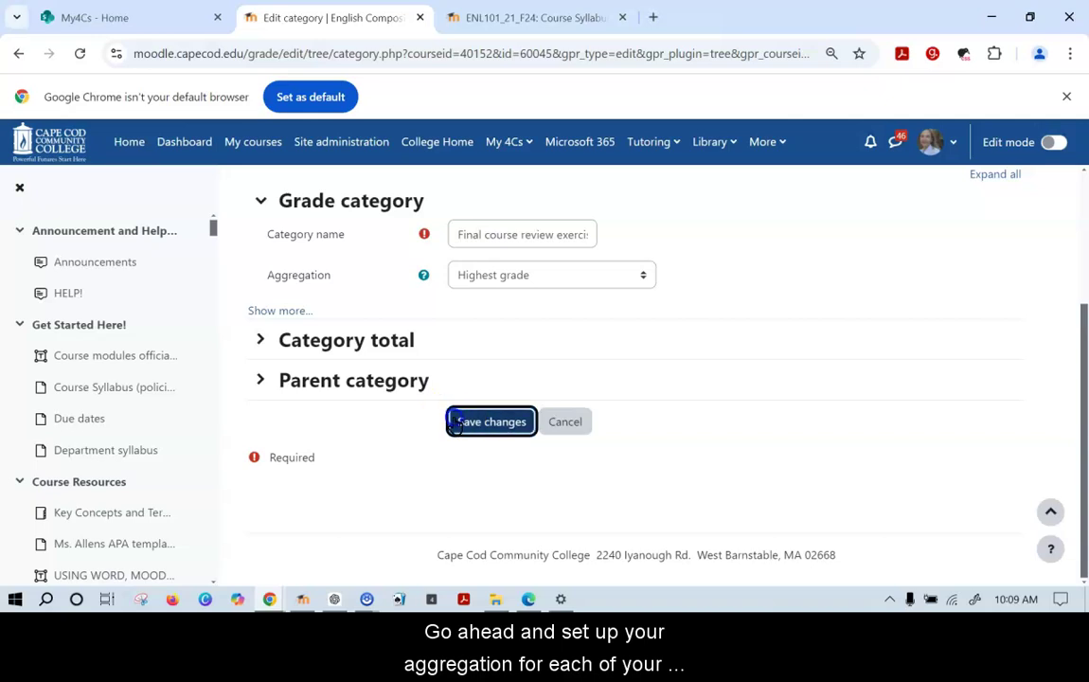
click(641, 401)
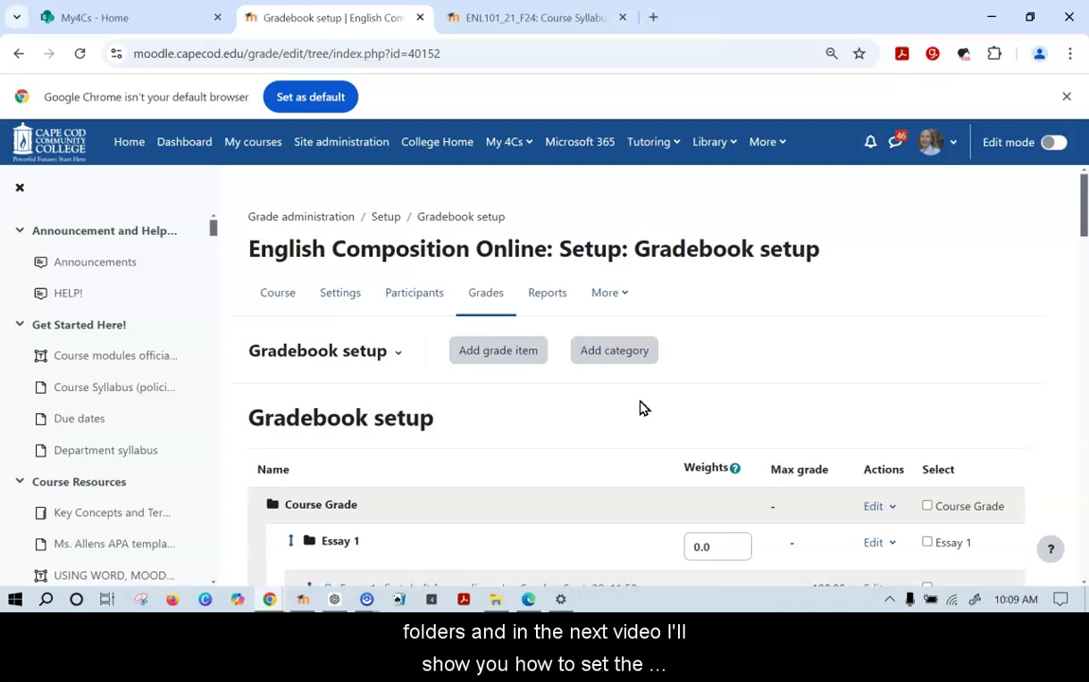
scroll(641, 408, down, 1)
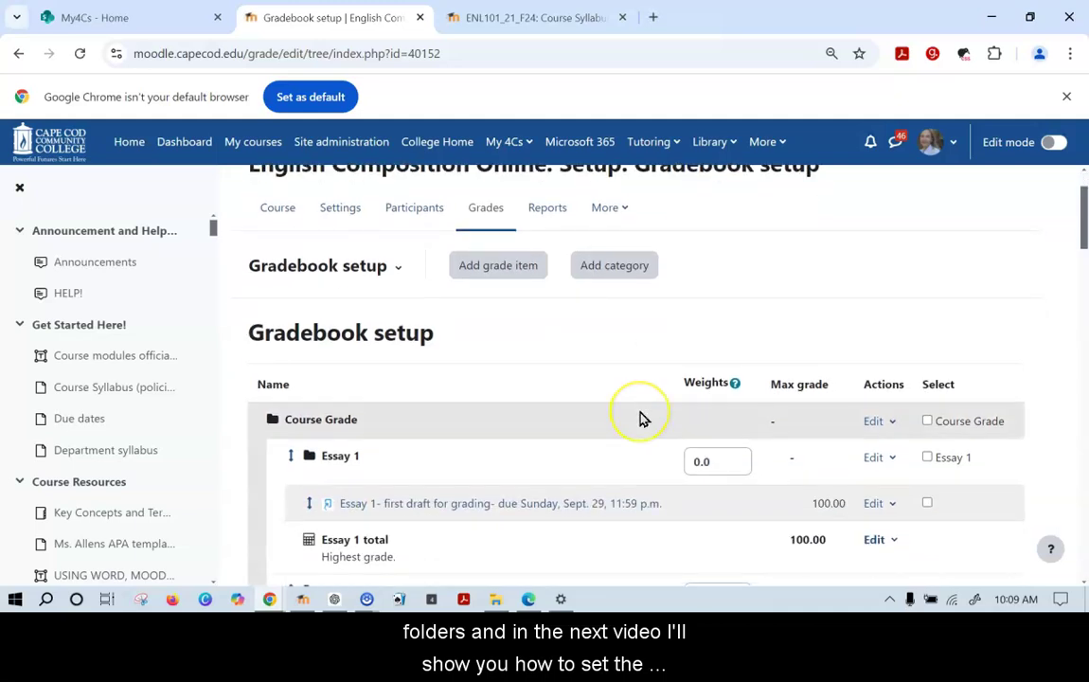